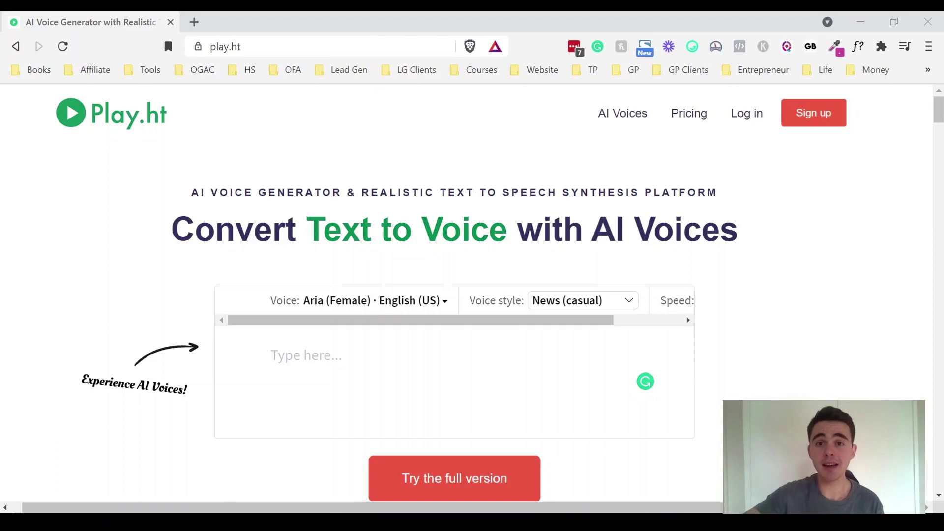
Step: Scroll through the Play.ht homepage and go to the Log in page
scroll(451, 292, down, 1)
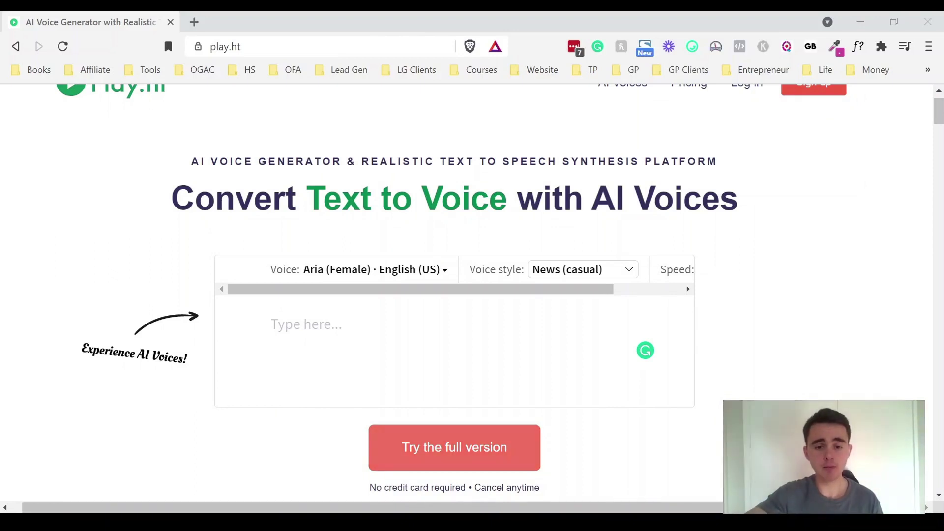
scroll(472, 295, down, 1)
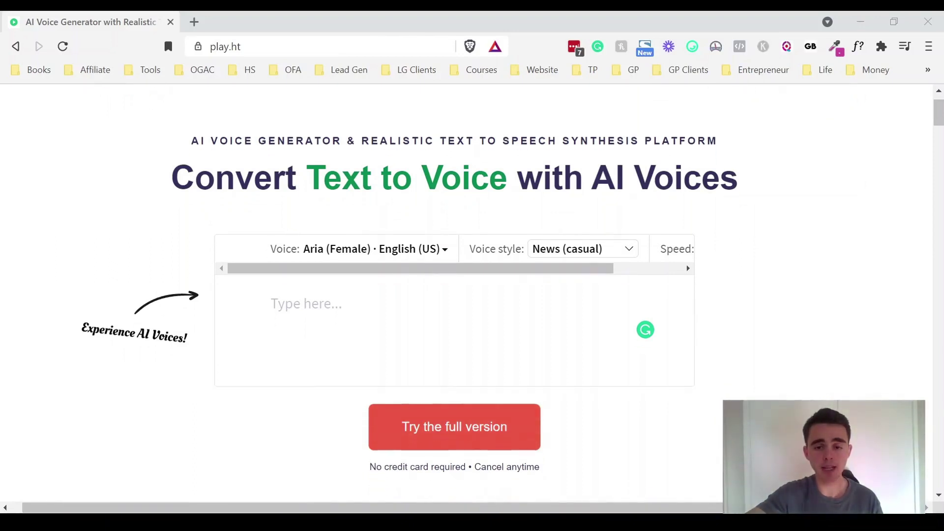
scroll(472, 295, up, 1)
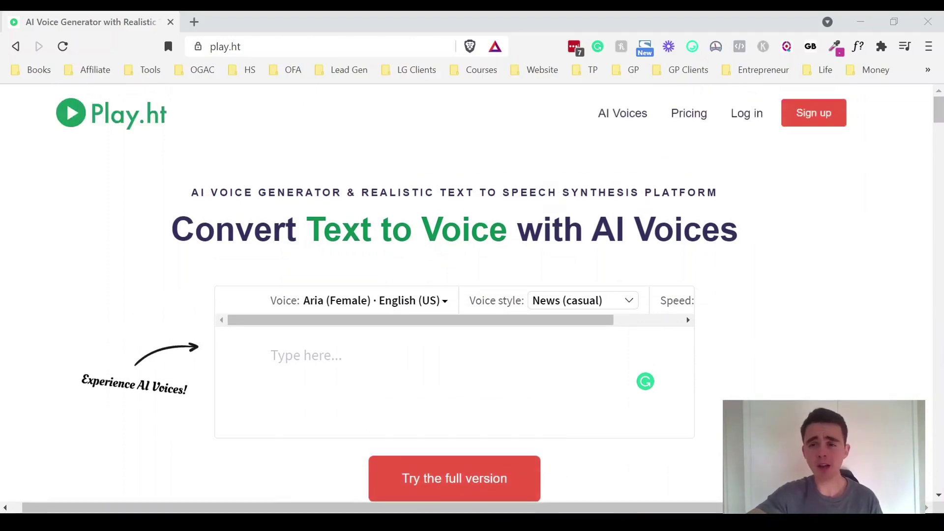
click(747, 113)
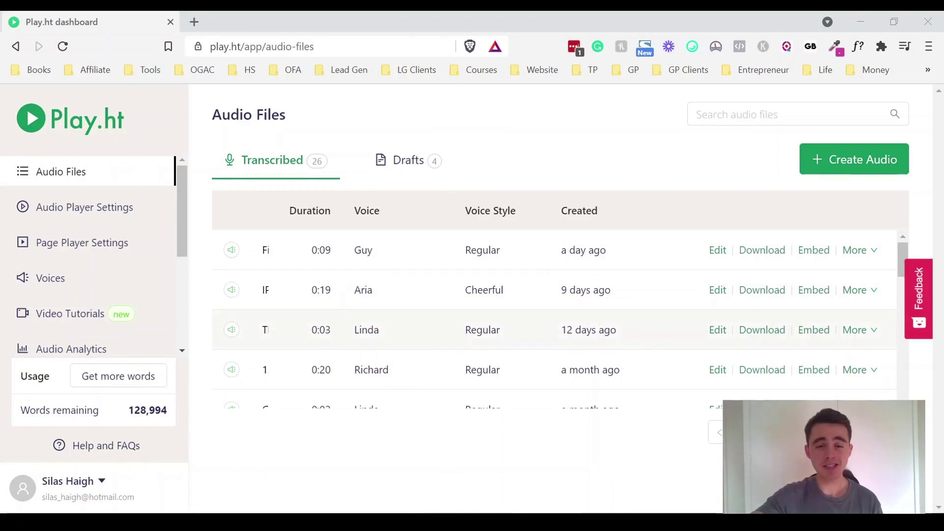
Step: Scroll down the 26 transcribed audio files and return to the newest one at the top
scroll(560, 320, down, 2)
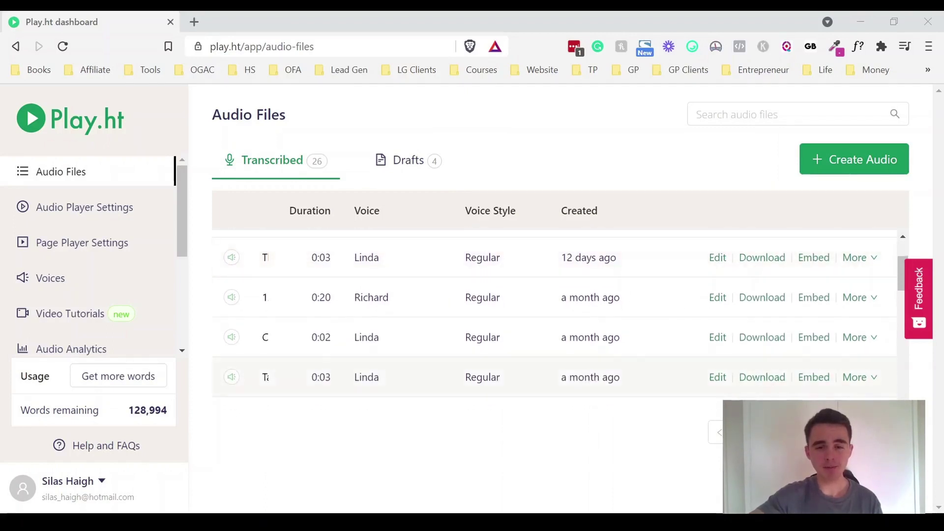
scroll(560, 319, down, 1)
scroll(555, 320, down, 1)
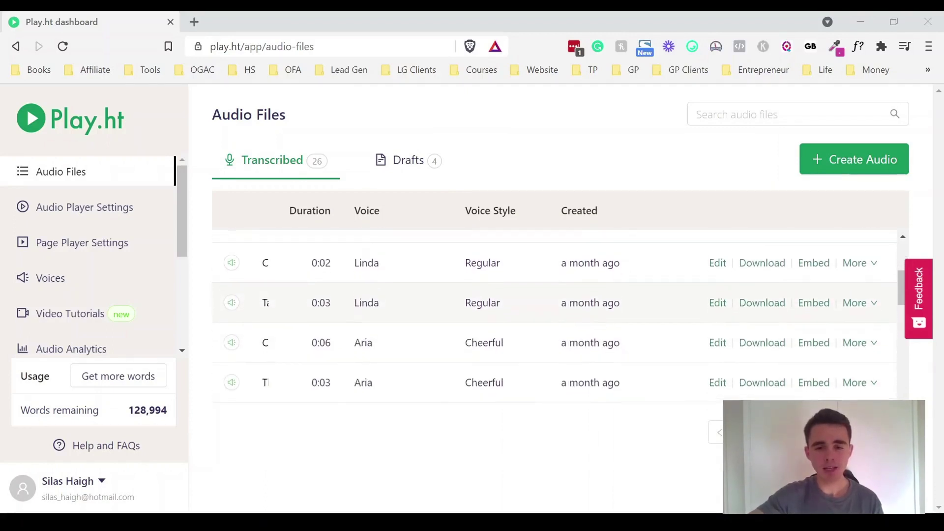
scroll(555, 320, up, 4)
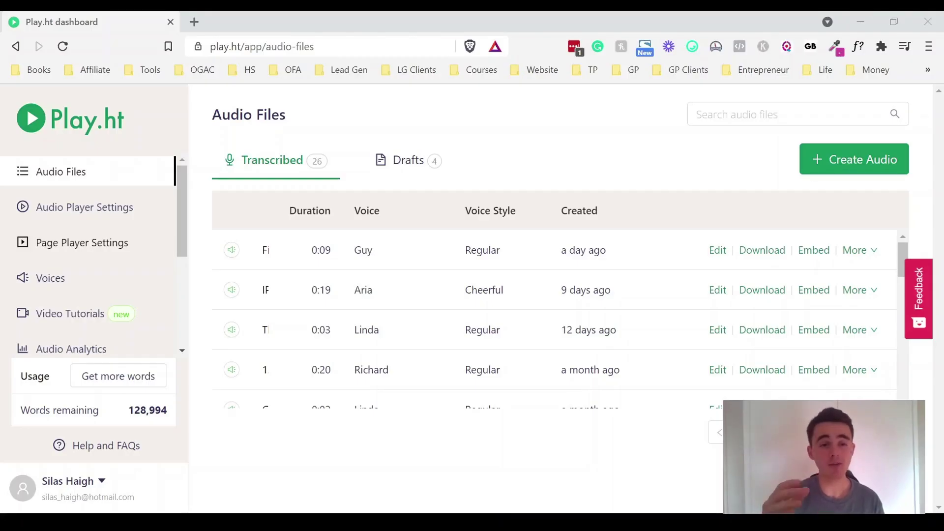
Step: Open the IPL technology draft from Drafts and preview its paragraph in Aria's Cheerful voice
click(393, 156)
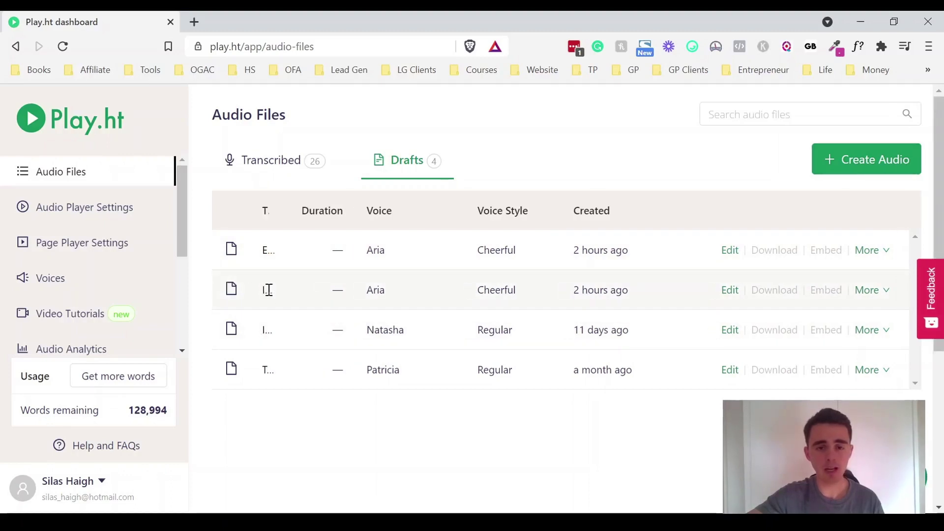
click(268, 294)
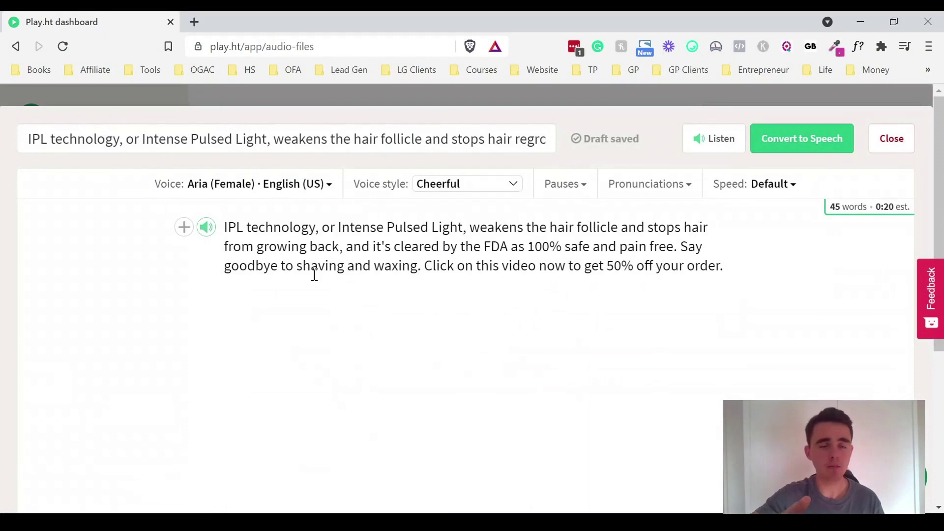
click(206, 227)
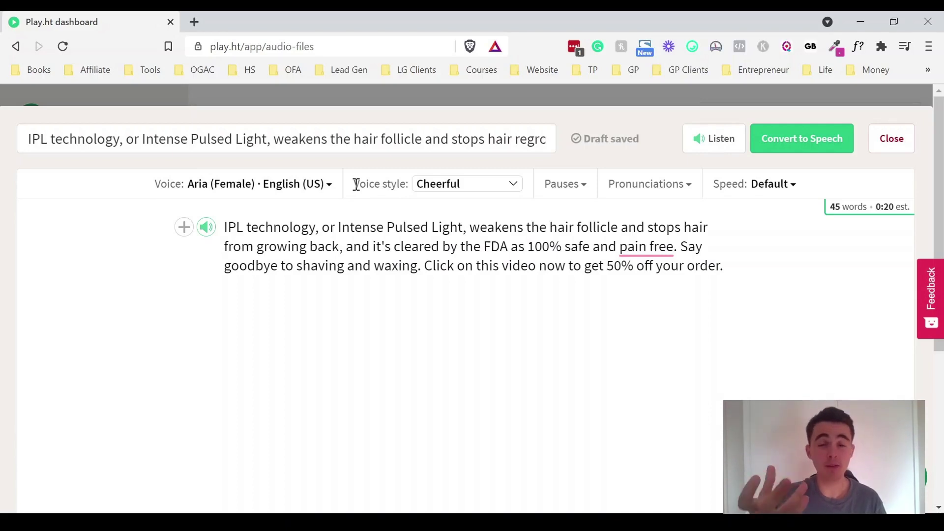
drag(354, 185, 399, 189)
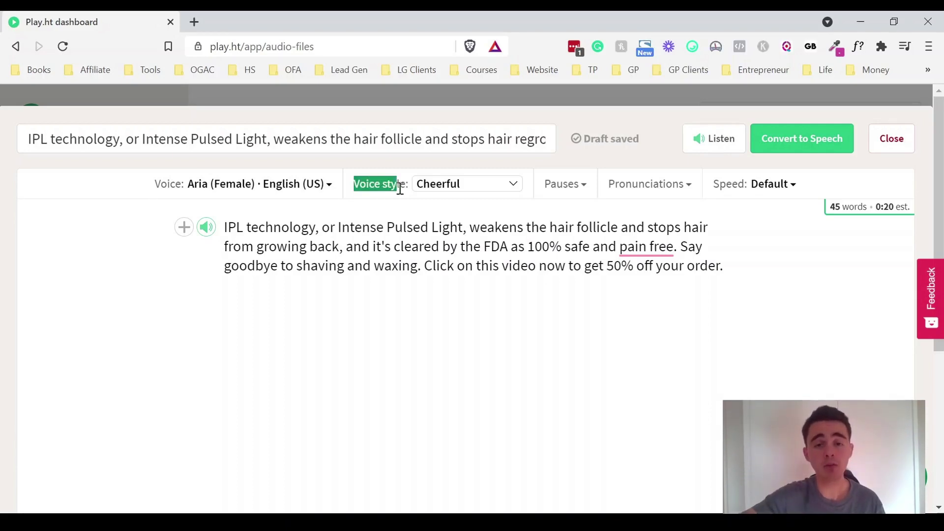
click(389, 182)
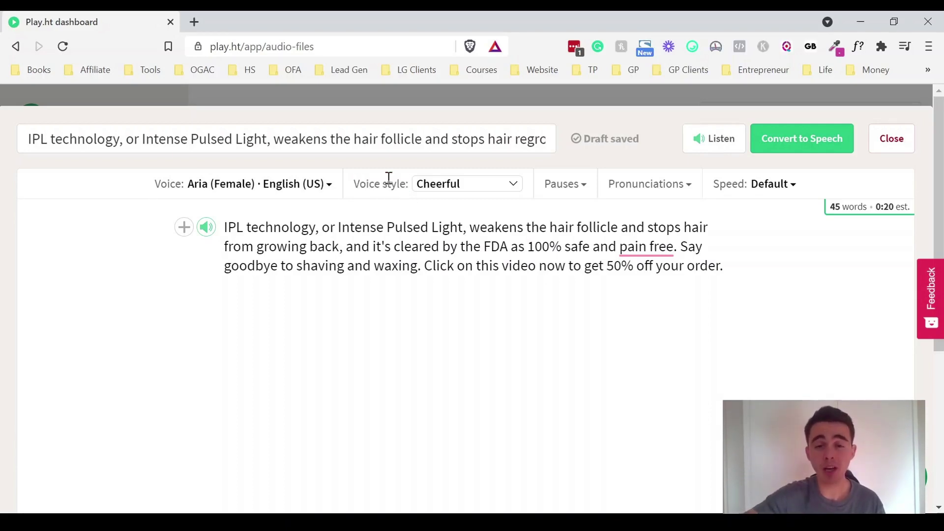
click(445, 187)
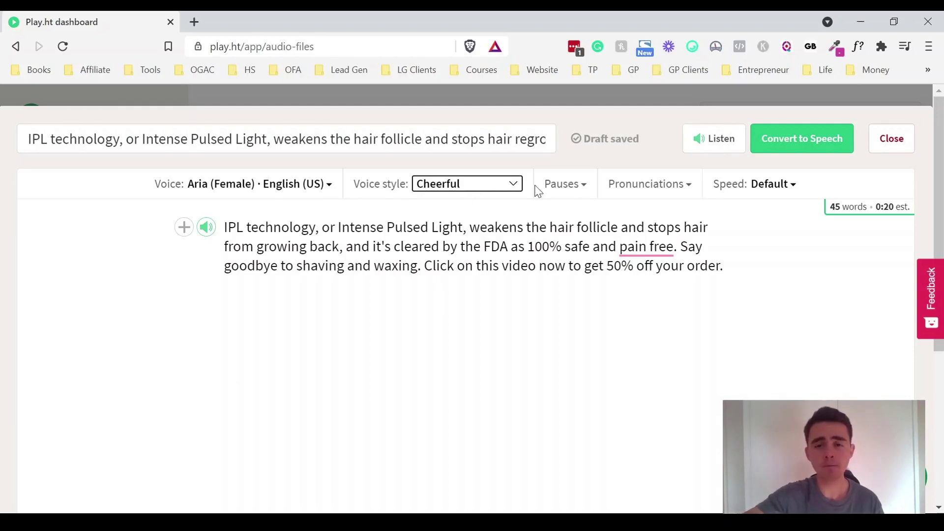
click(571, 190)
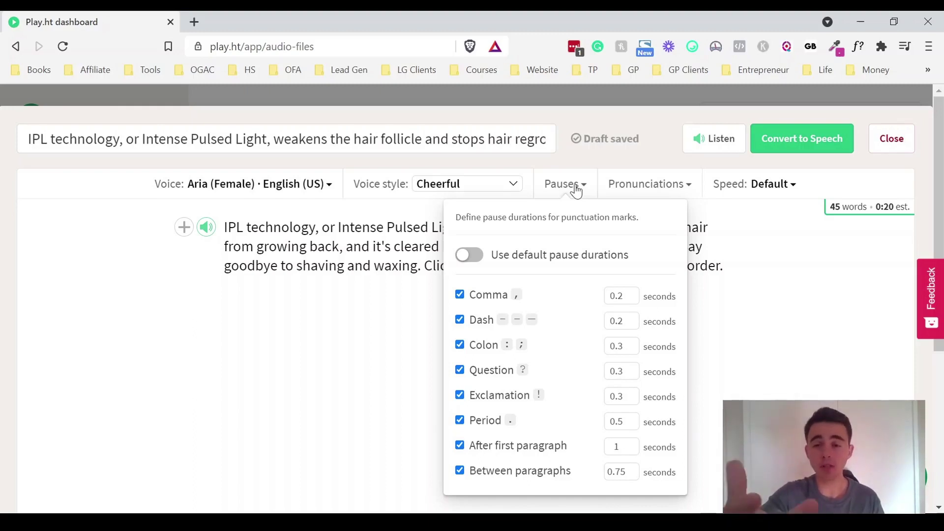
click(638, 193)
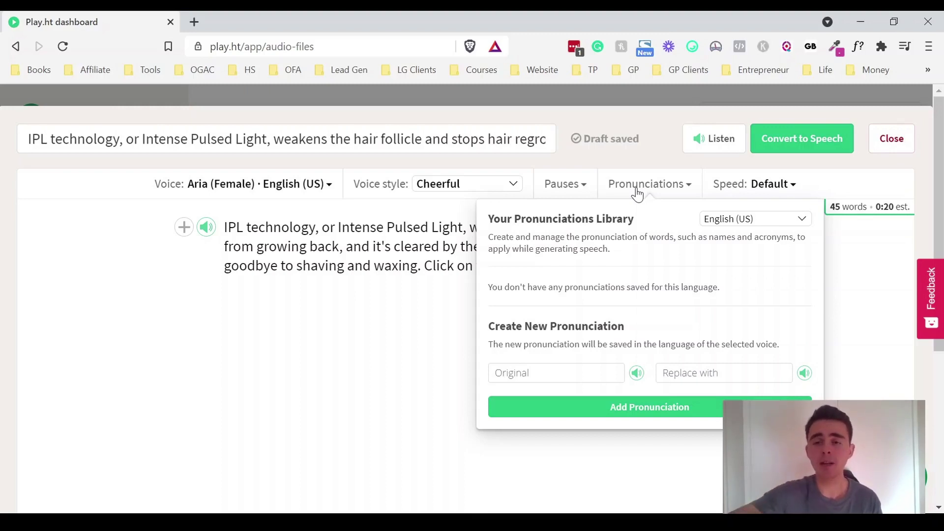
click(637, 193)
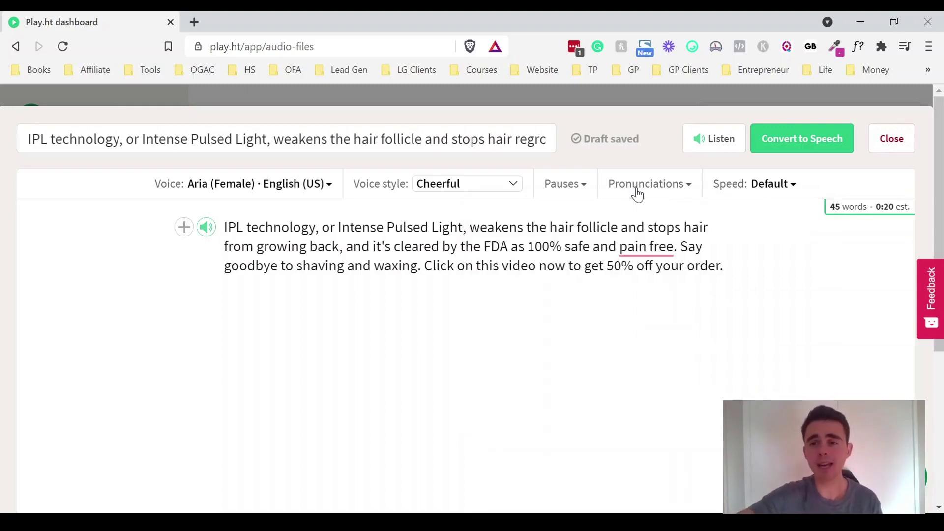
click(770, 192)
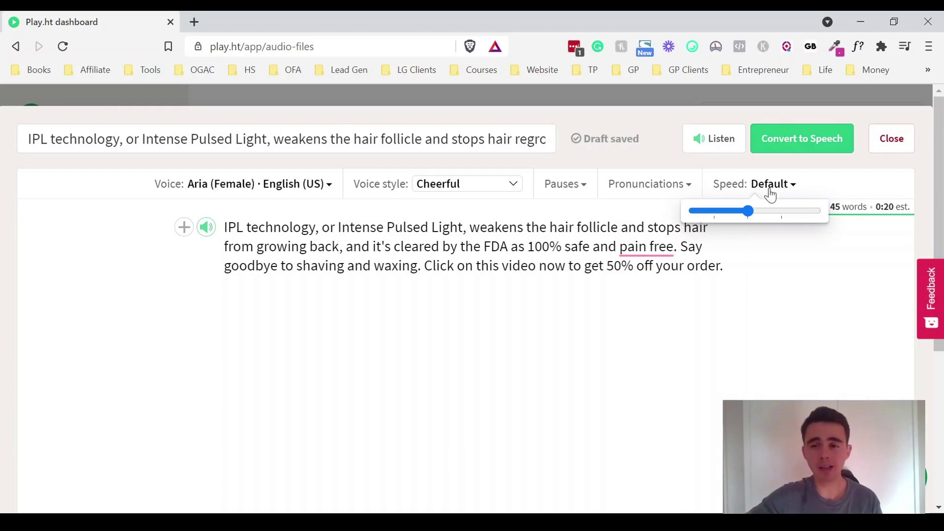
click(770, 192)
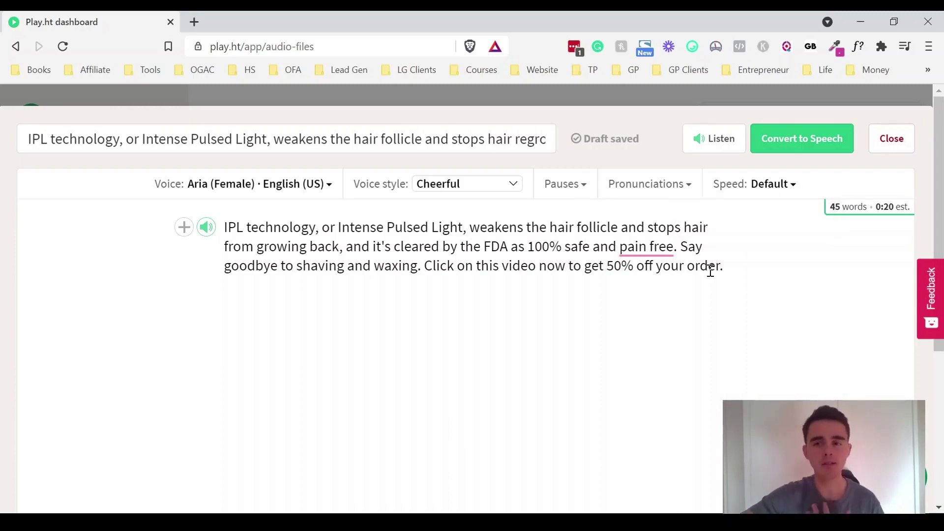
Step: Filter Premium voices to male English (US) and preview the Guy voice sample
click(280, 191)
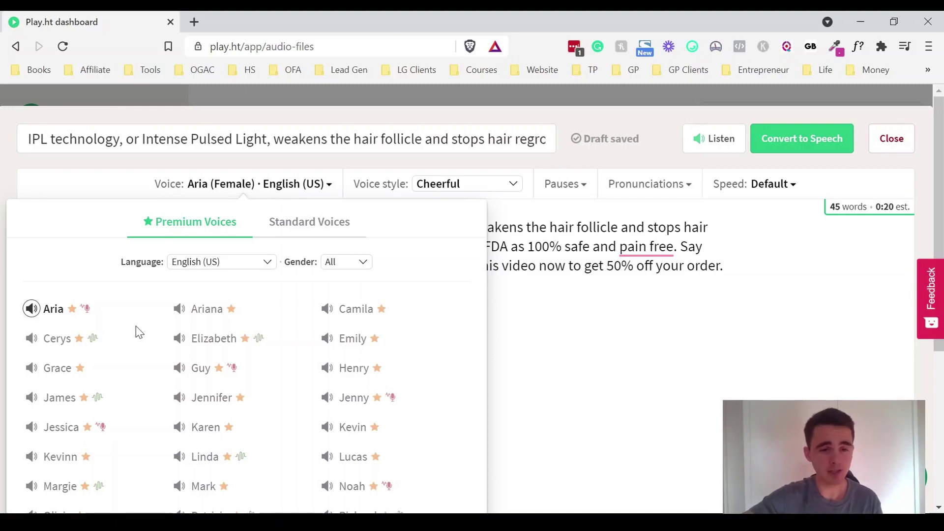
click(357, 264)
click(334, 294)
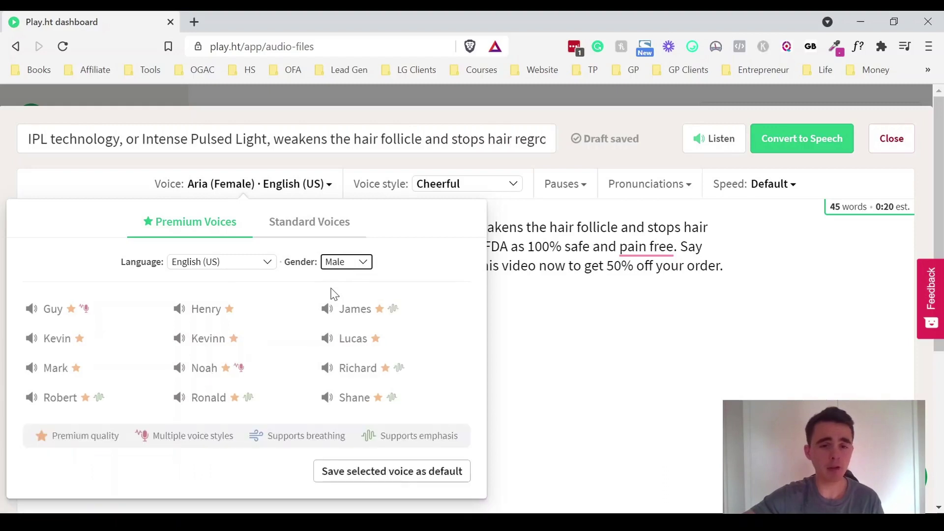
click(31, 310)
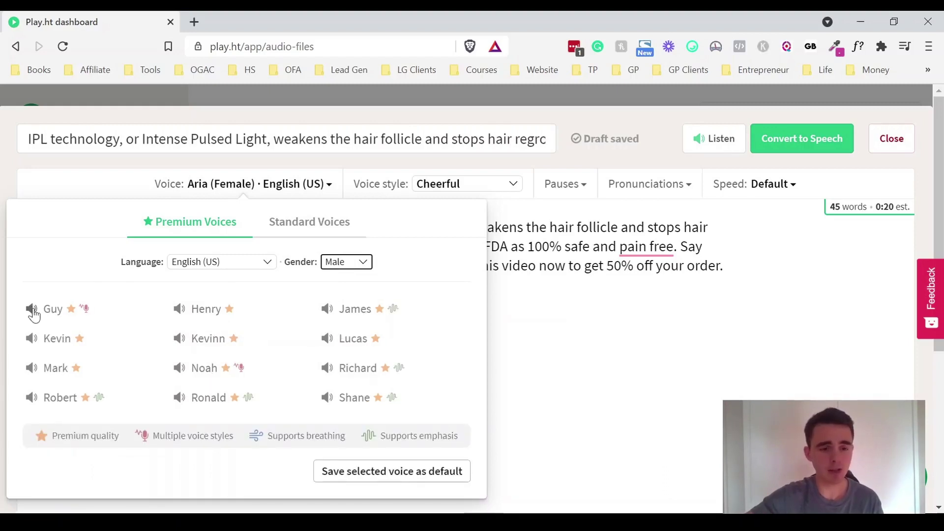
click(32, 310)
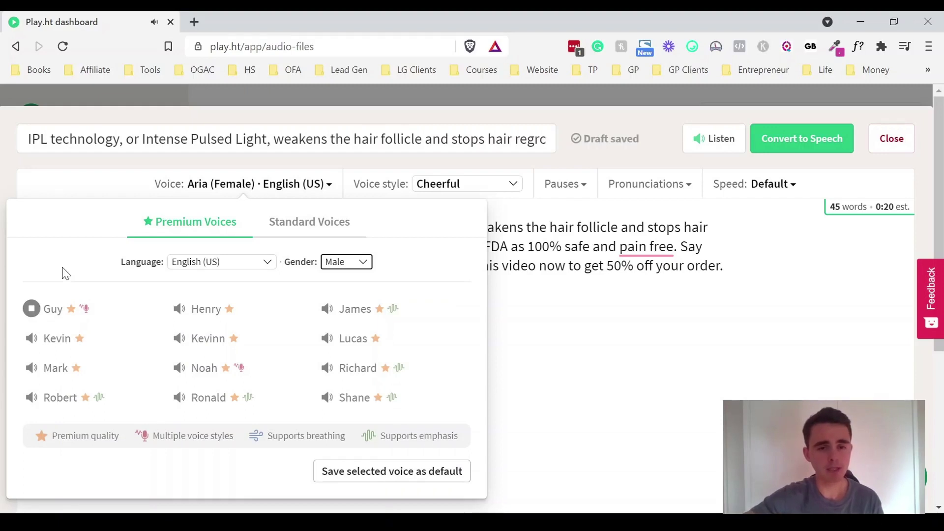
click(199, 269)
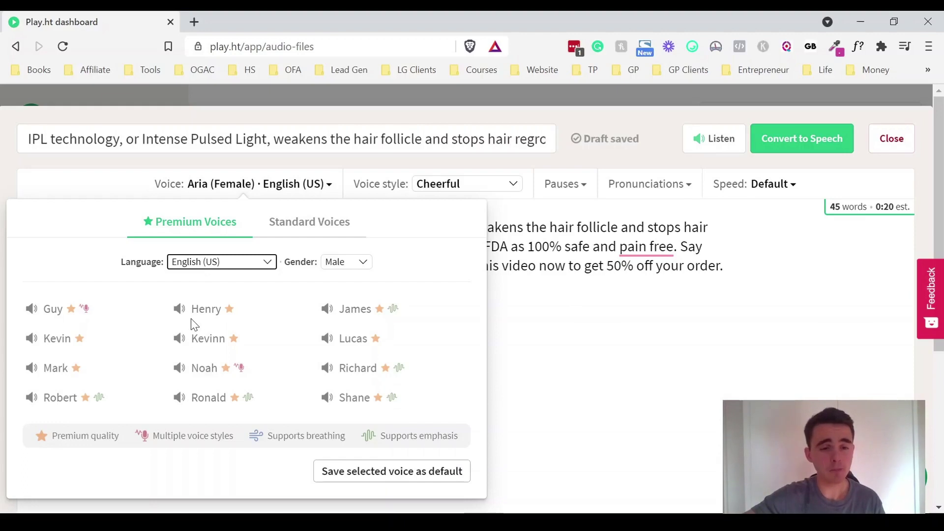
click(109, 268)
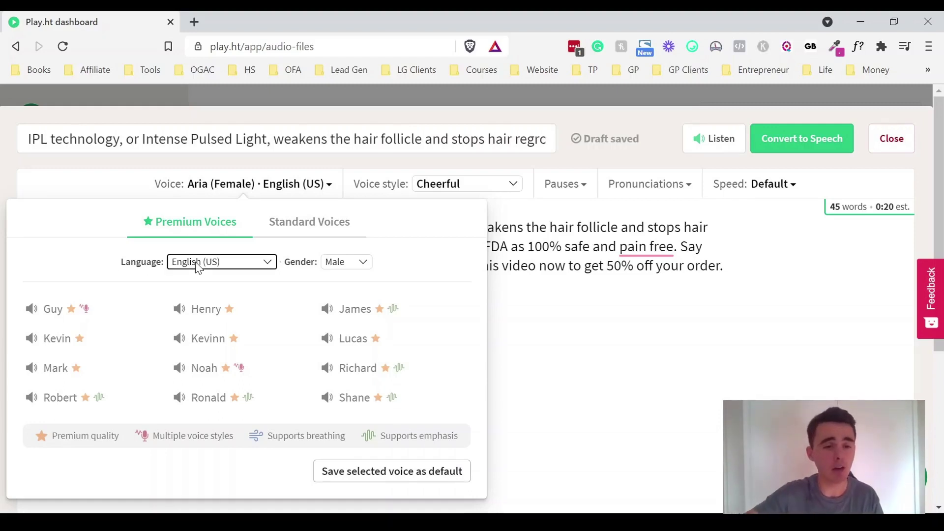
Step: Filter the voice list to Dutch female Premium voices: Colette, Eva, Fenna and Zoe
click(177, 382)
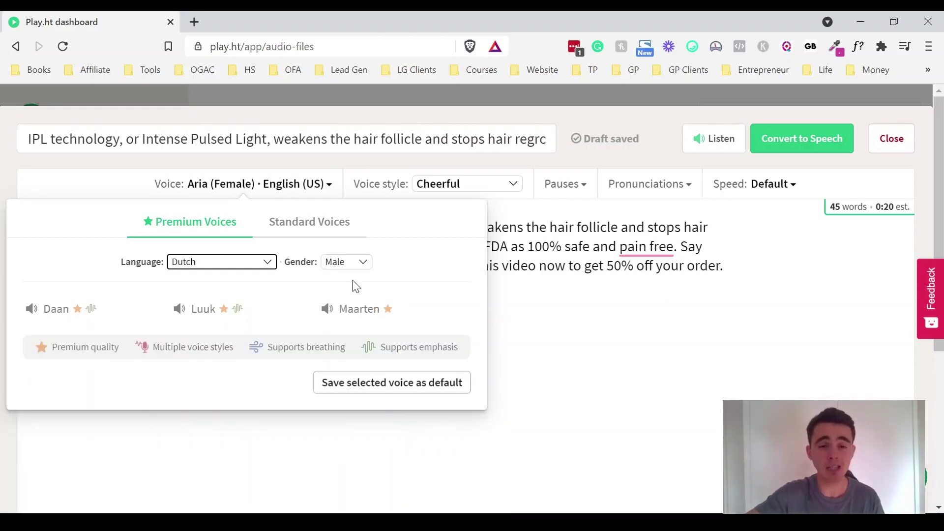
click(355, 266)
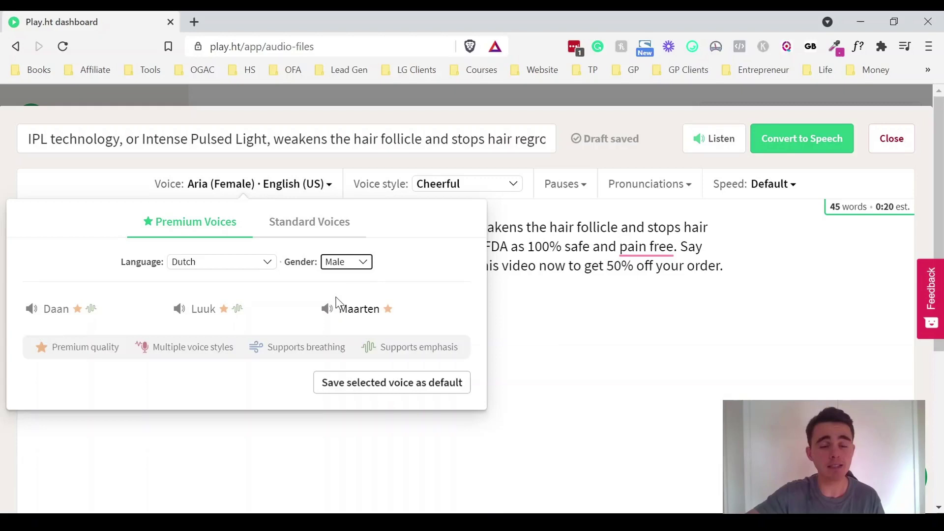
click(336, 301)
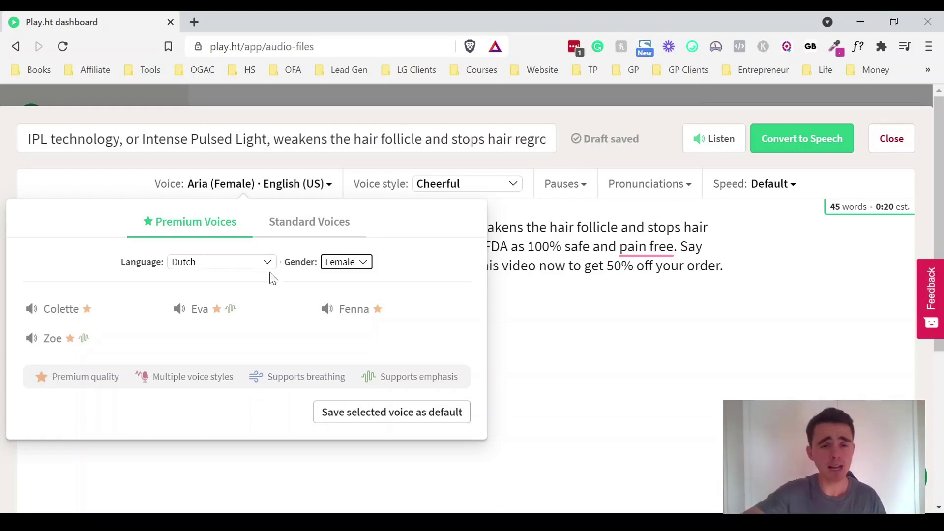
Step: Review the voice legend, highlighting the multiple voice styles explanation
click(255, 270)
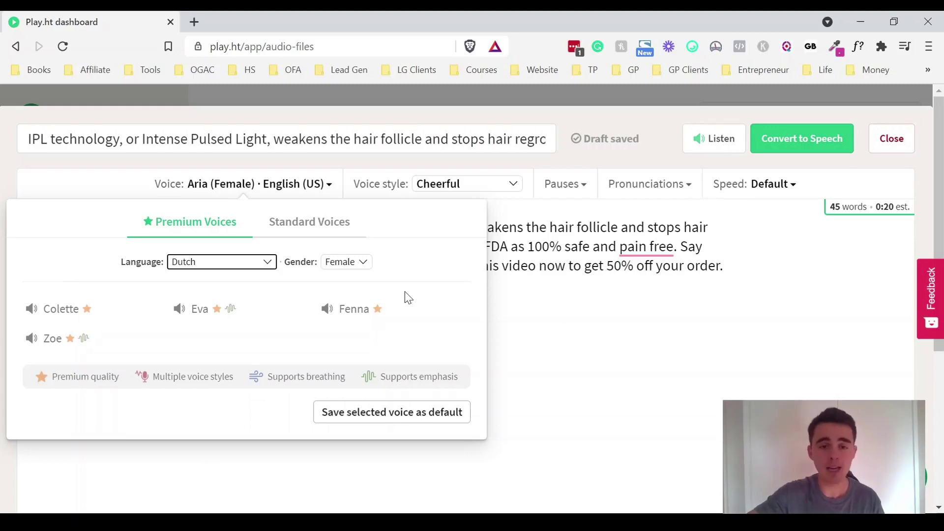
click(421, 279)
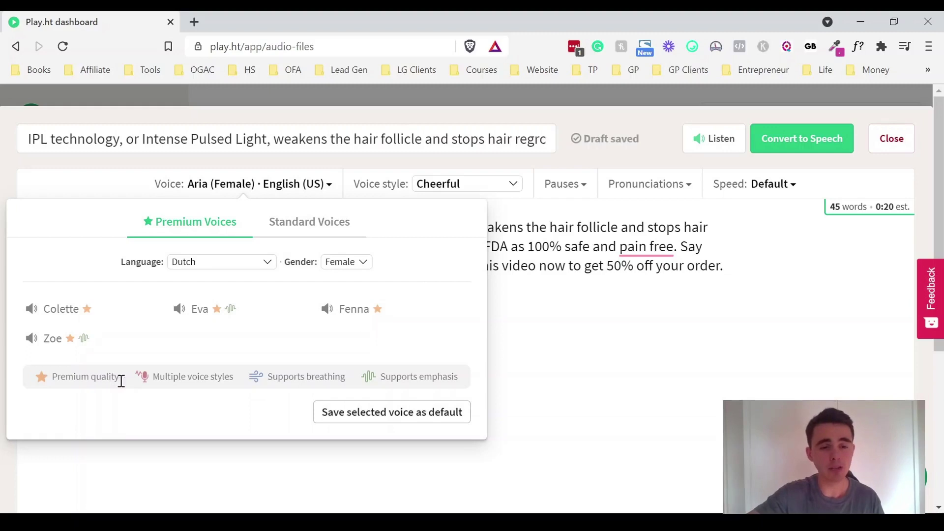
triple_click(162, 377)
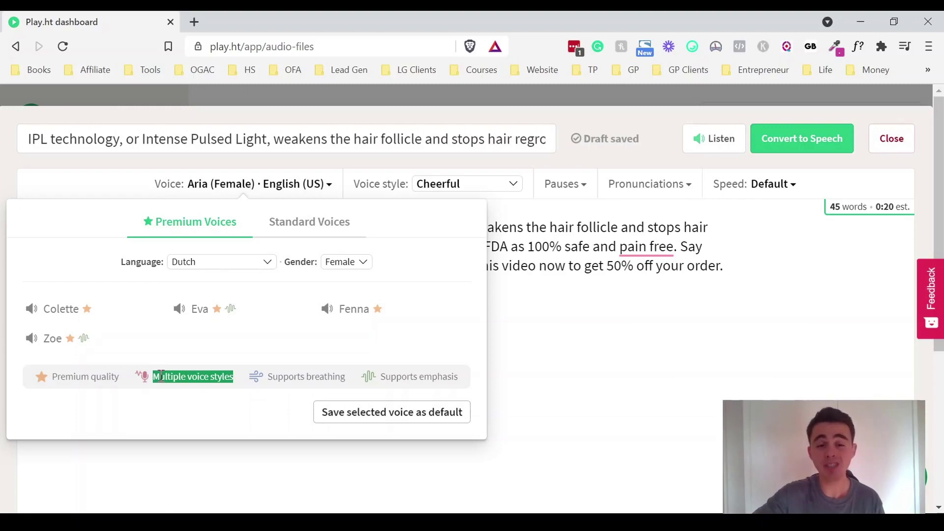
click(161, 377)
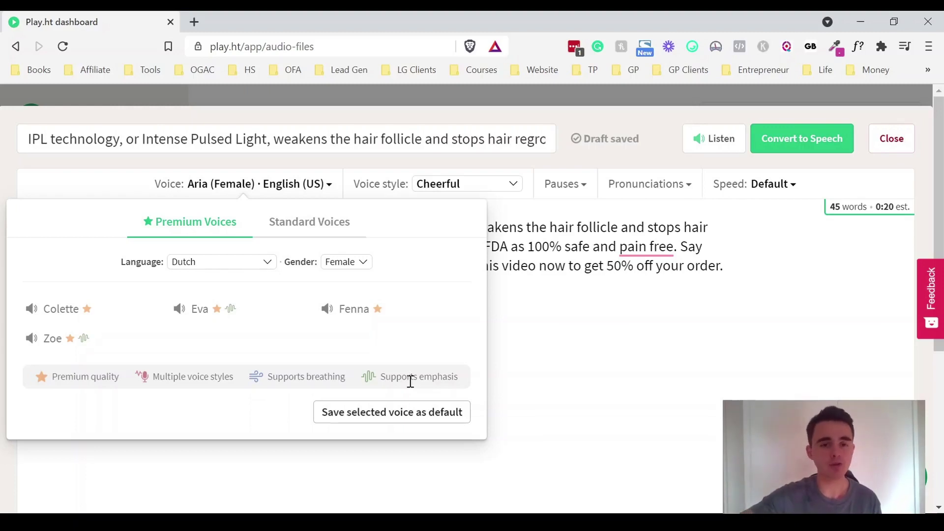
click(888, 140)
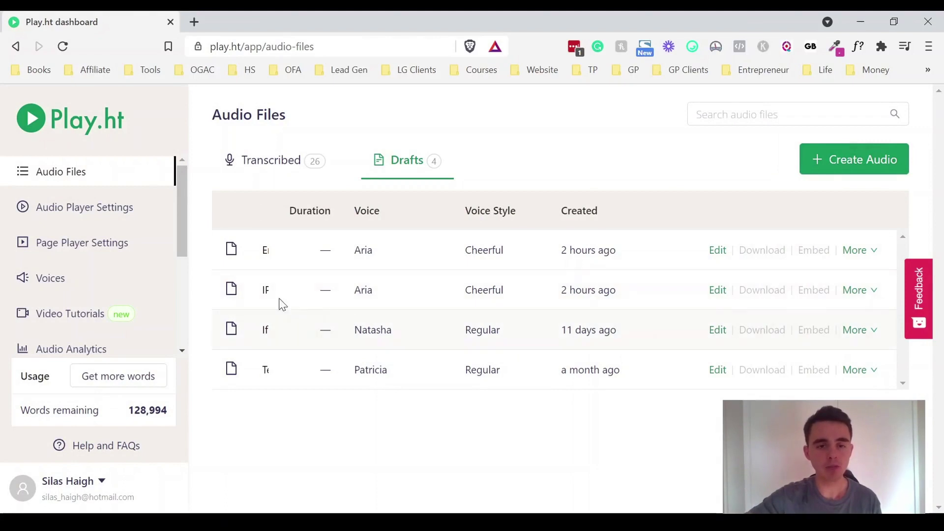
click(264, 334)
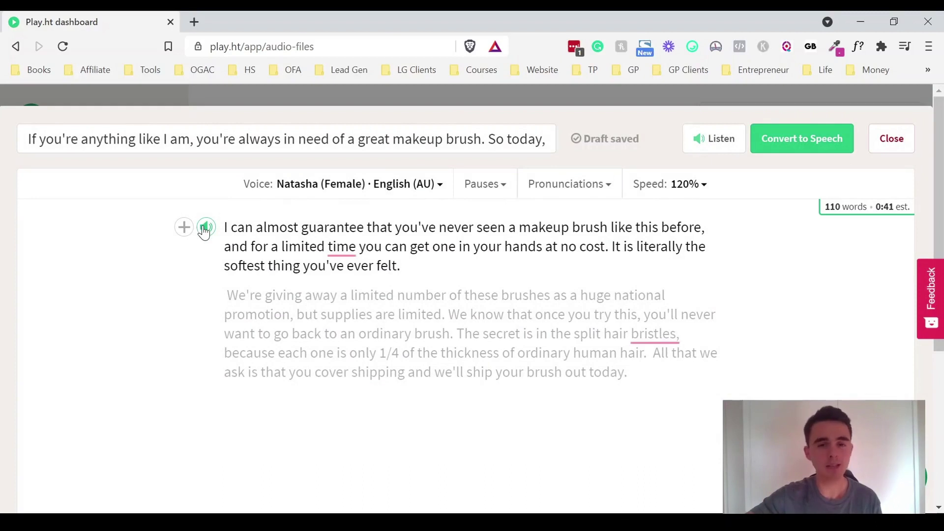
click(205, 228)
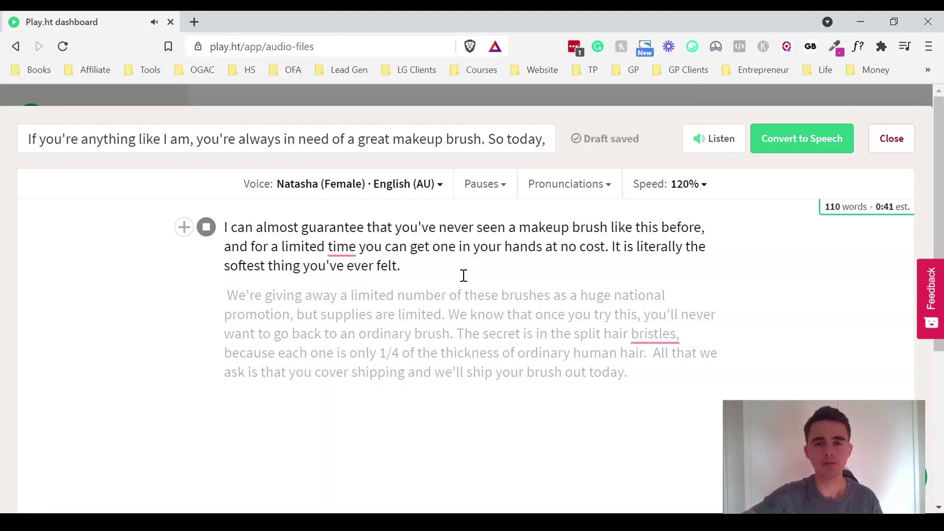
click(206, 227)
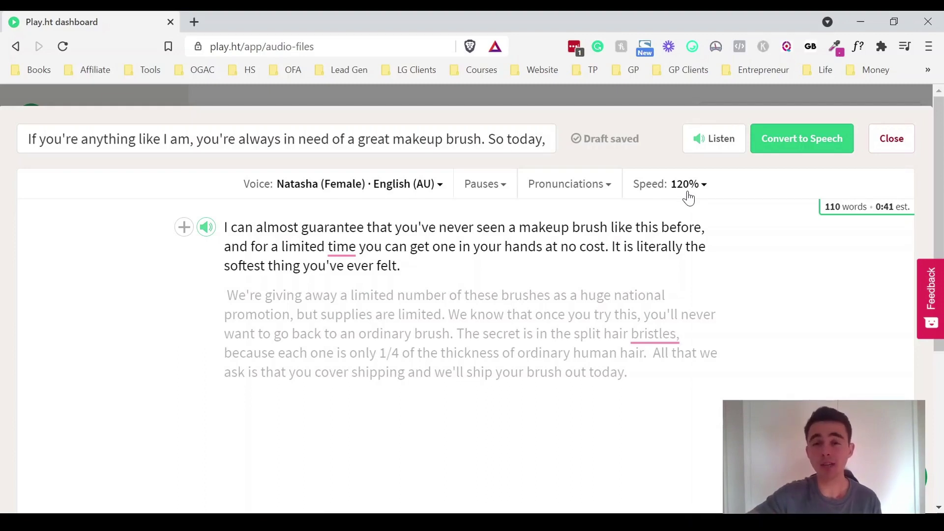
click(897, 142)
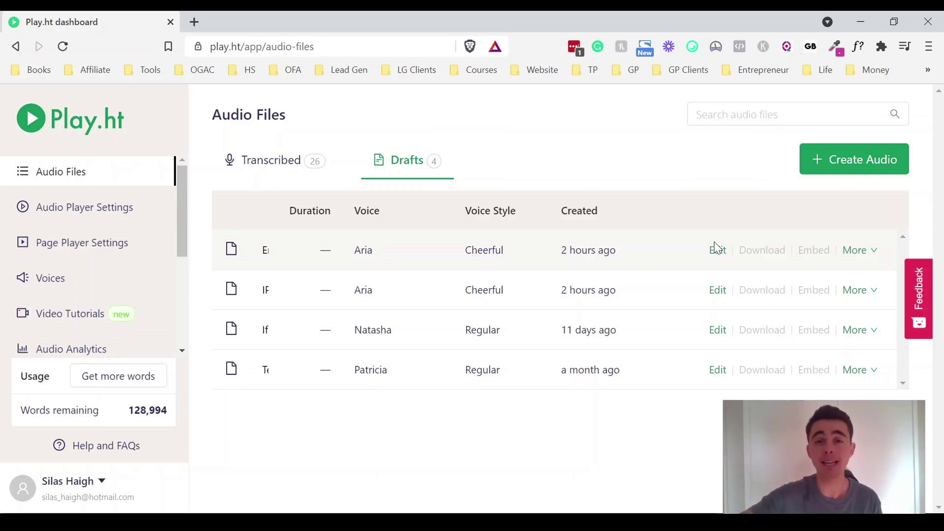
Step: Open End para (Chat Aria), inspect pronunciation and tone options for 'bloating', then play the paragraph
click(268, 252)
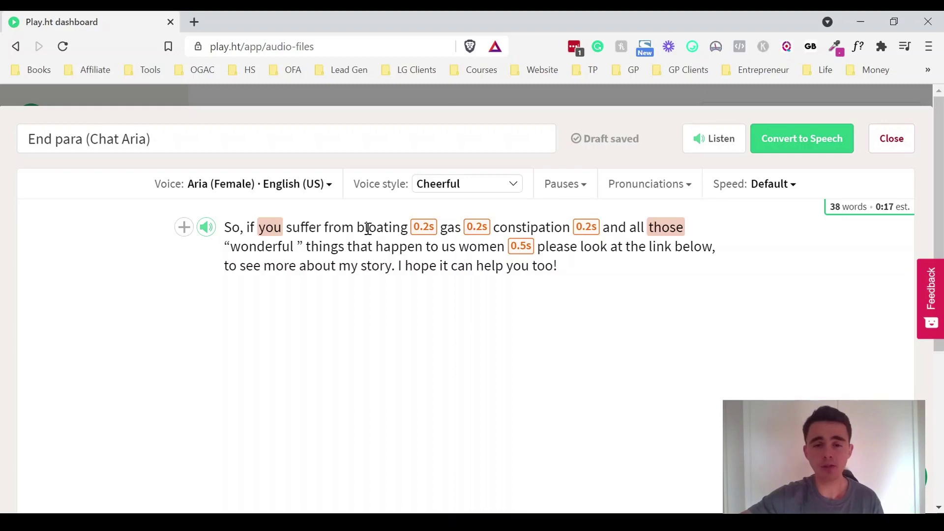
double_click(368, 229)
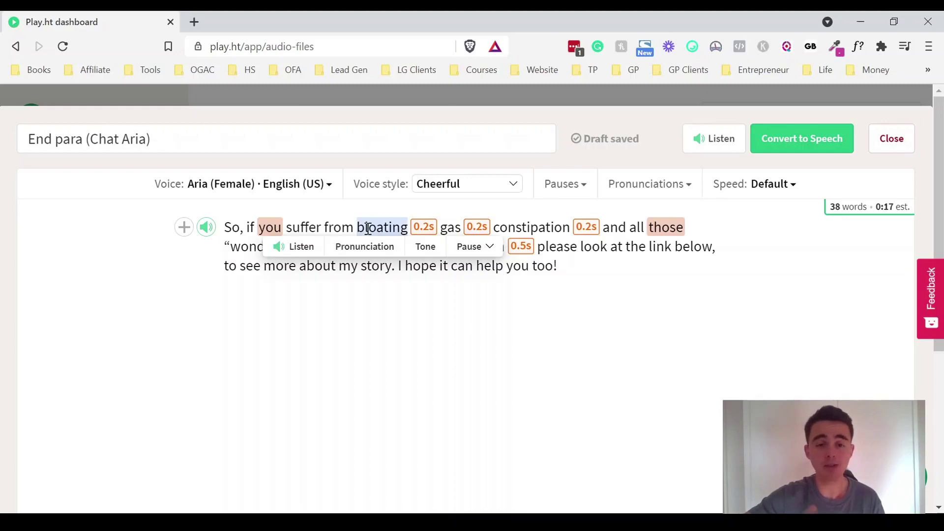
click(340, 252)
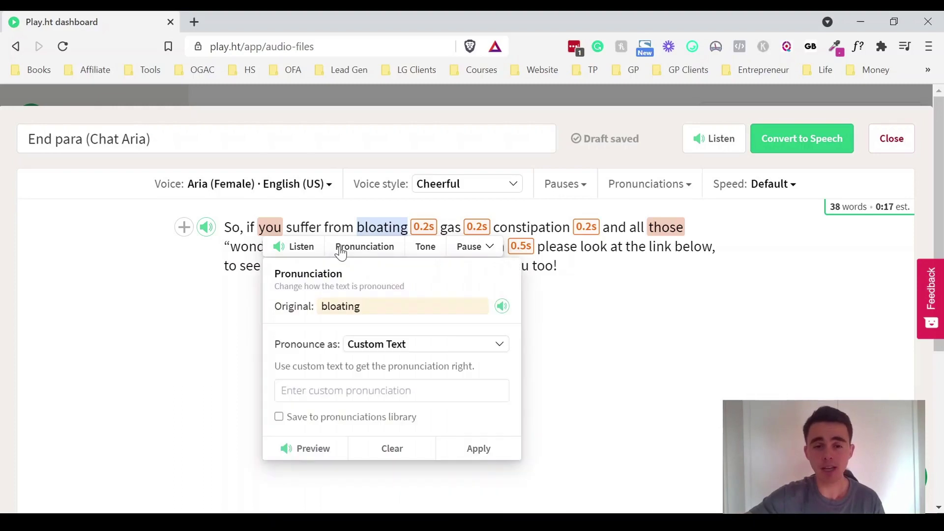
click(341, 251)
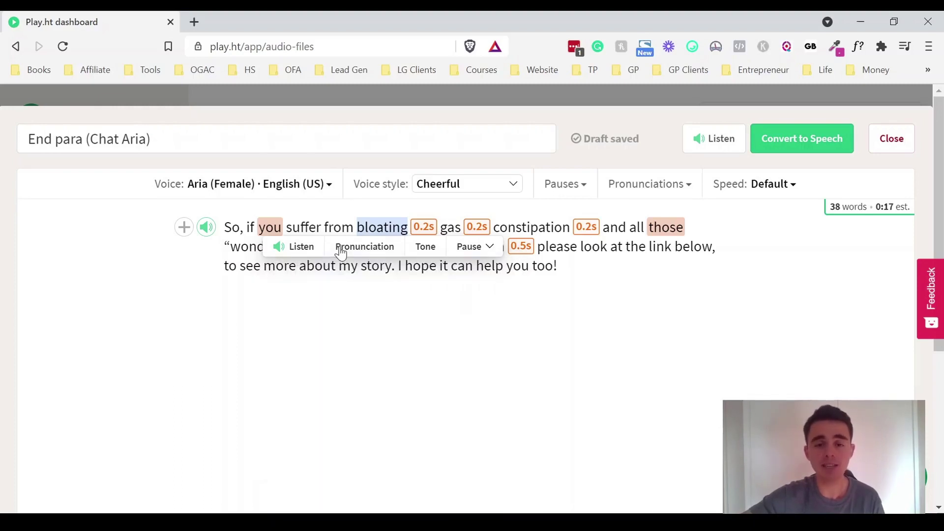
click(434, 251)
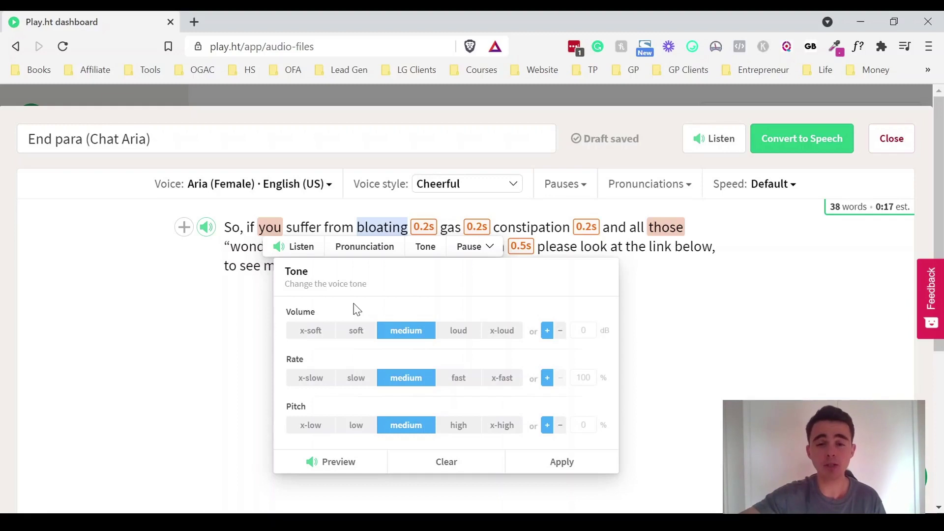
click(432, 252)
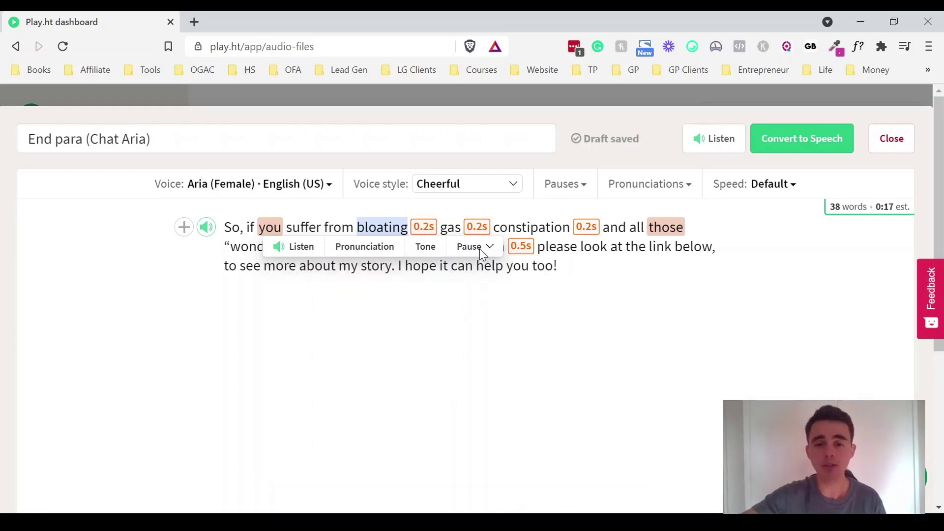
click(264, 266)
click(204, 229)
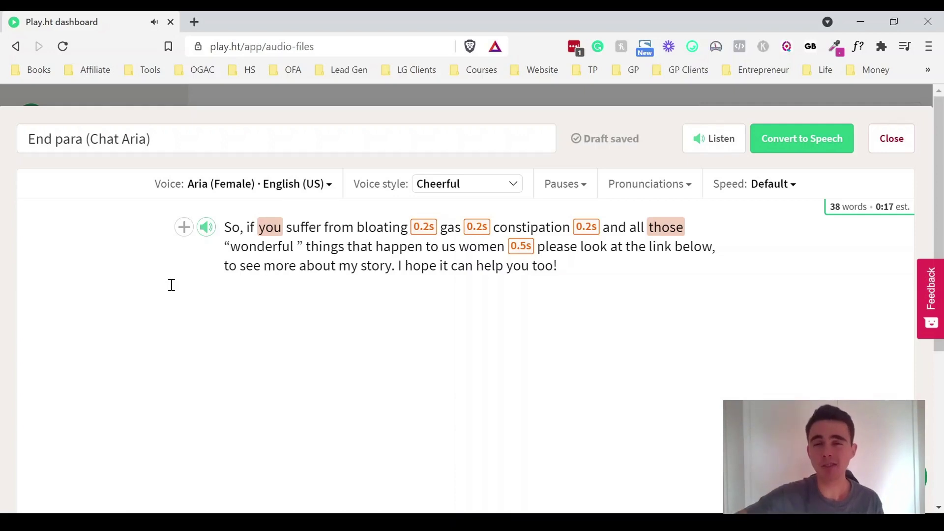
Step: Close the End para (Chat Aria) editor to return to the Audio Files drafts
click(902, 140)
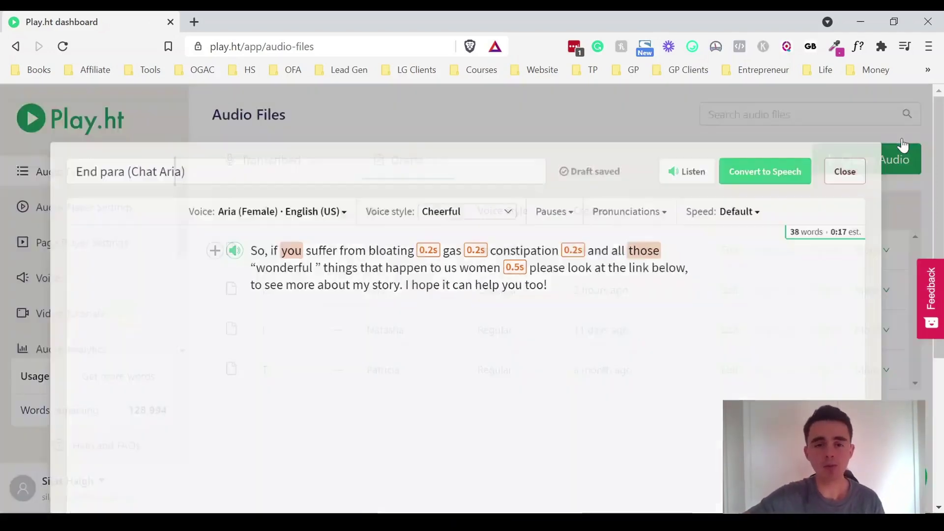